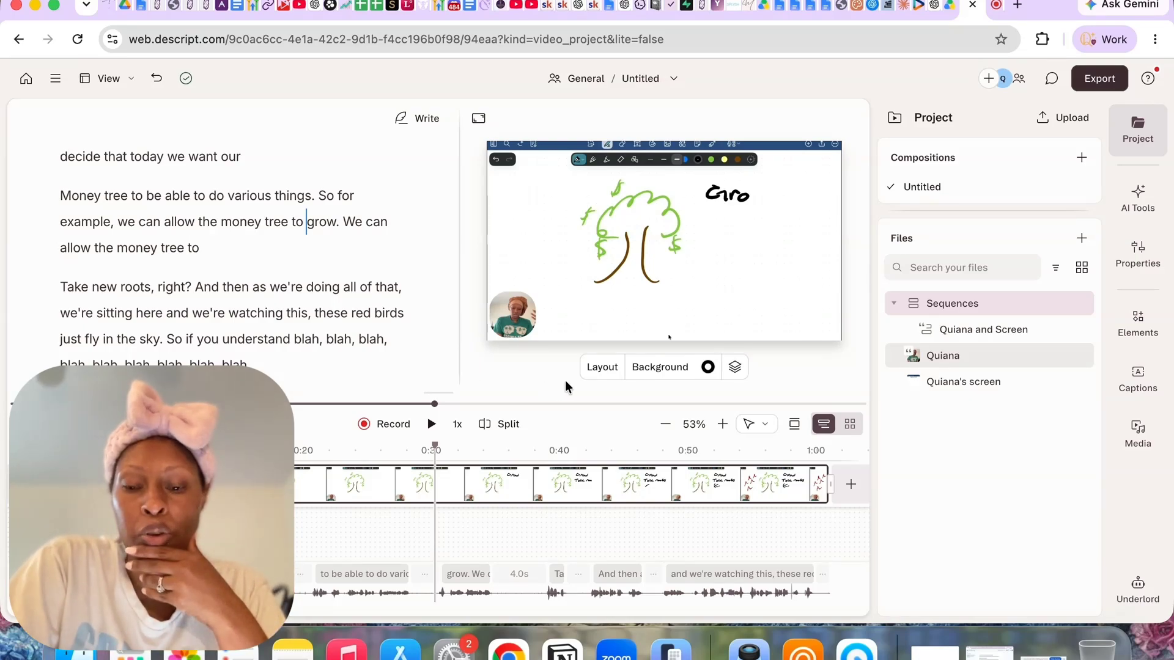
Switch to QuickTime Player, start a new movie recording and choose the iPhone screen as its source
left_click(847, 656)
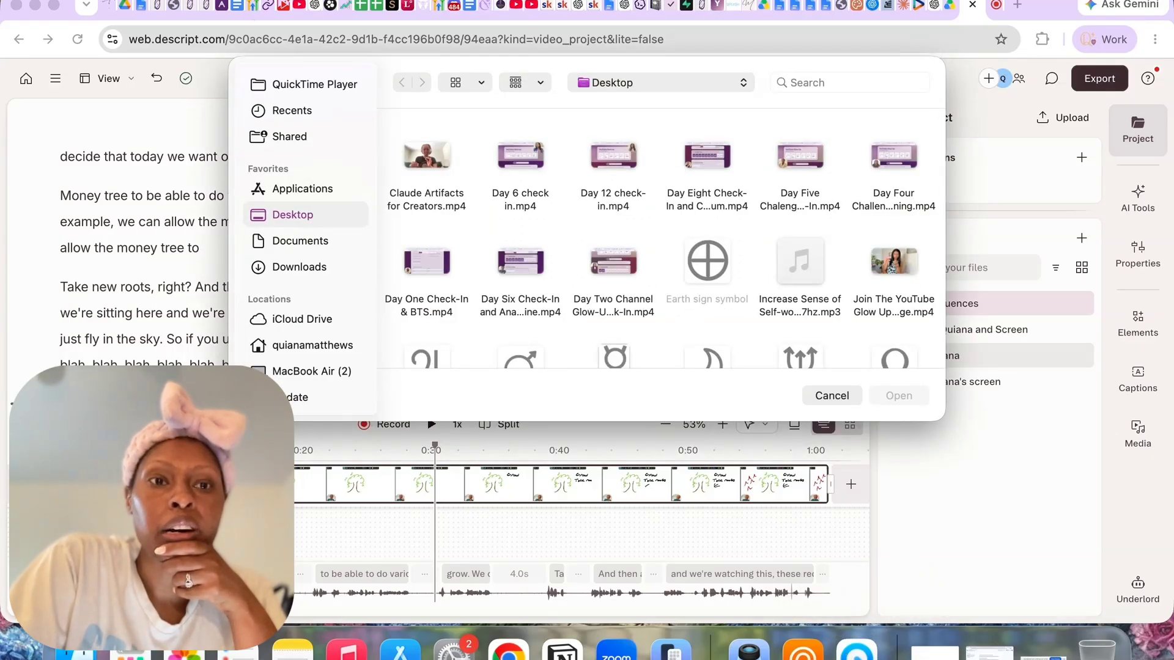
left_click(159, 0)
left_click(173, 4)
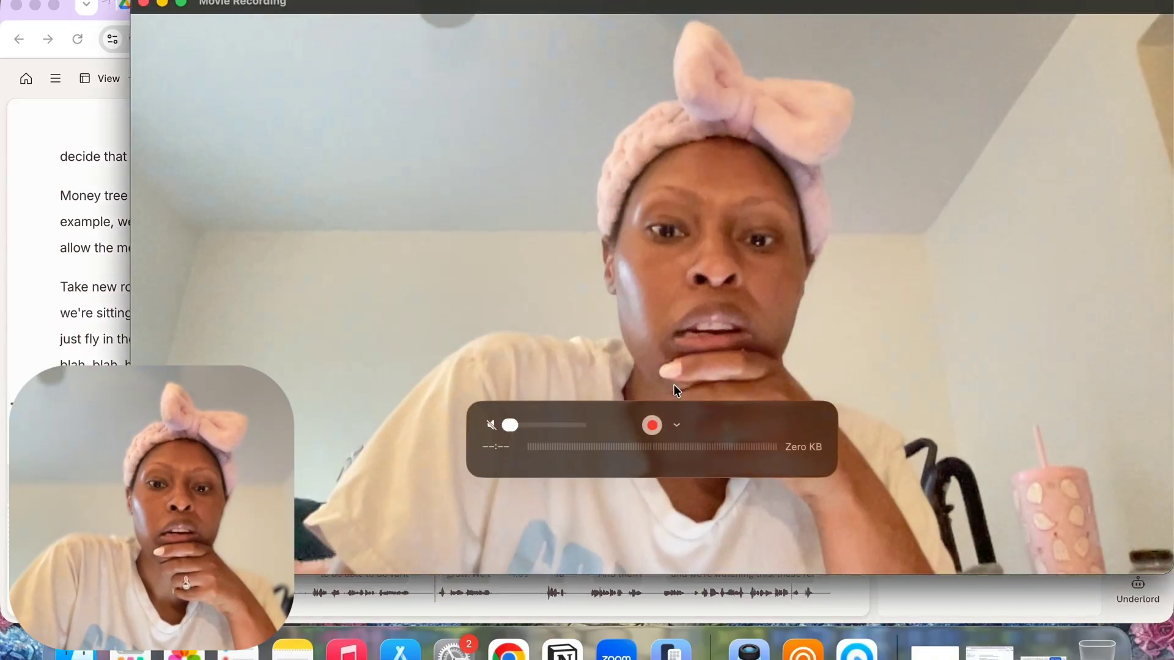
left_click(678, 426)
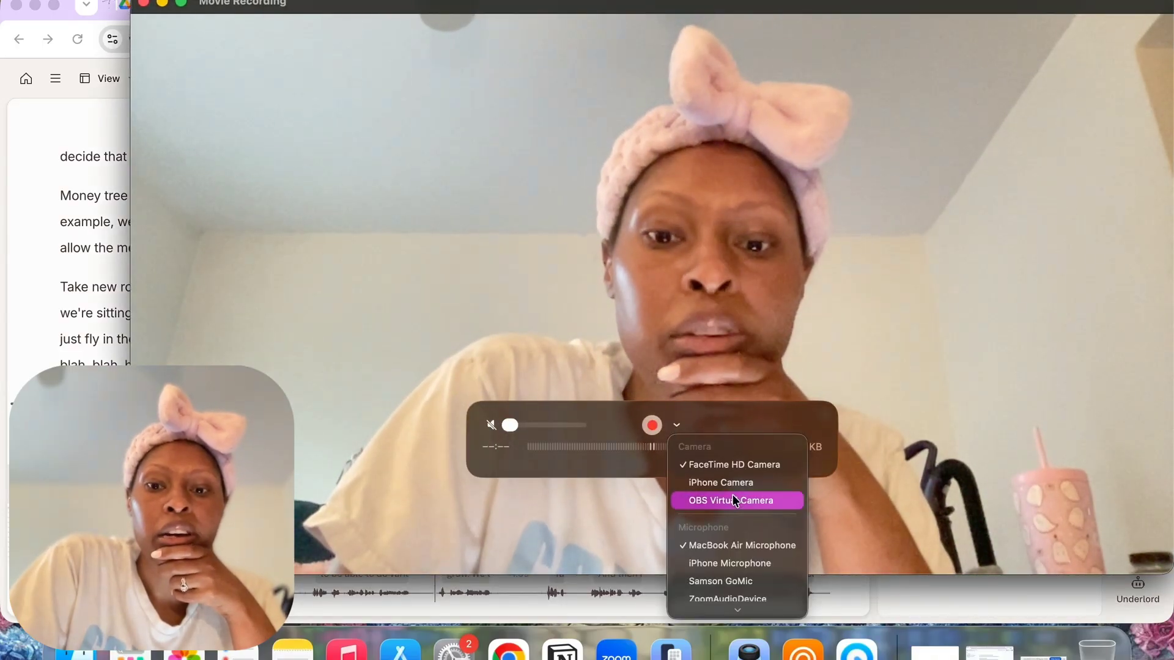
scroll(735, 500, "down", 2)
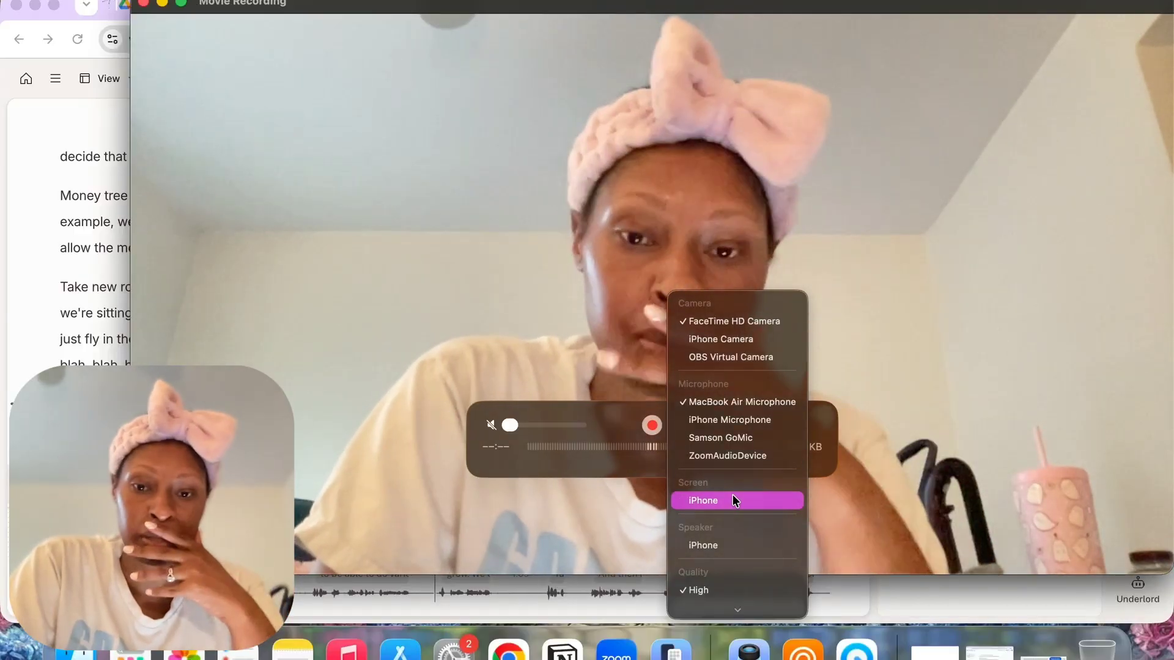
left_click(733, 499)
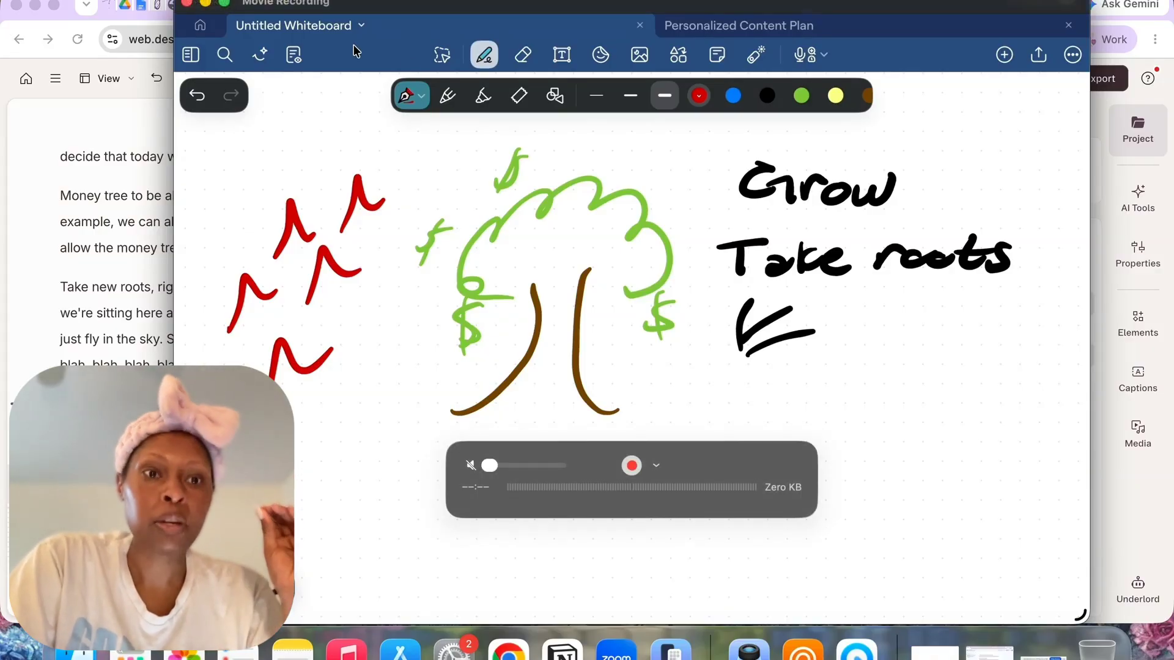
Switch back to the Descript project and position the whiteboard screen recording at the bottom right of the scene
left_click(147, 174)
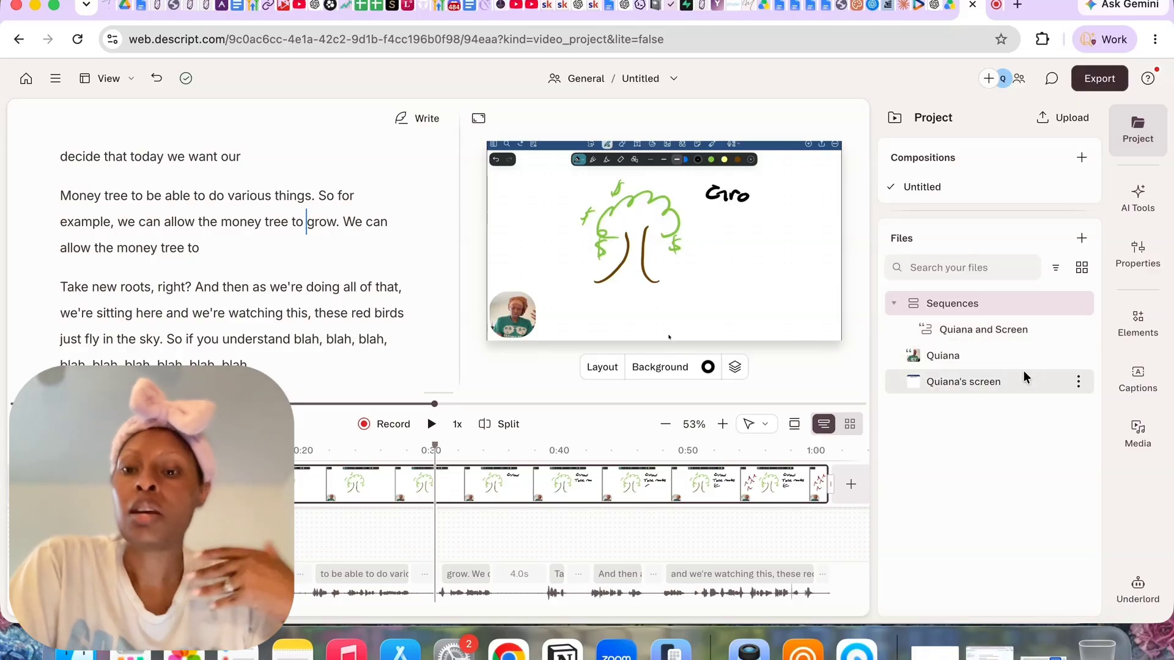
mouse_move(915, 364)
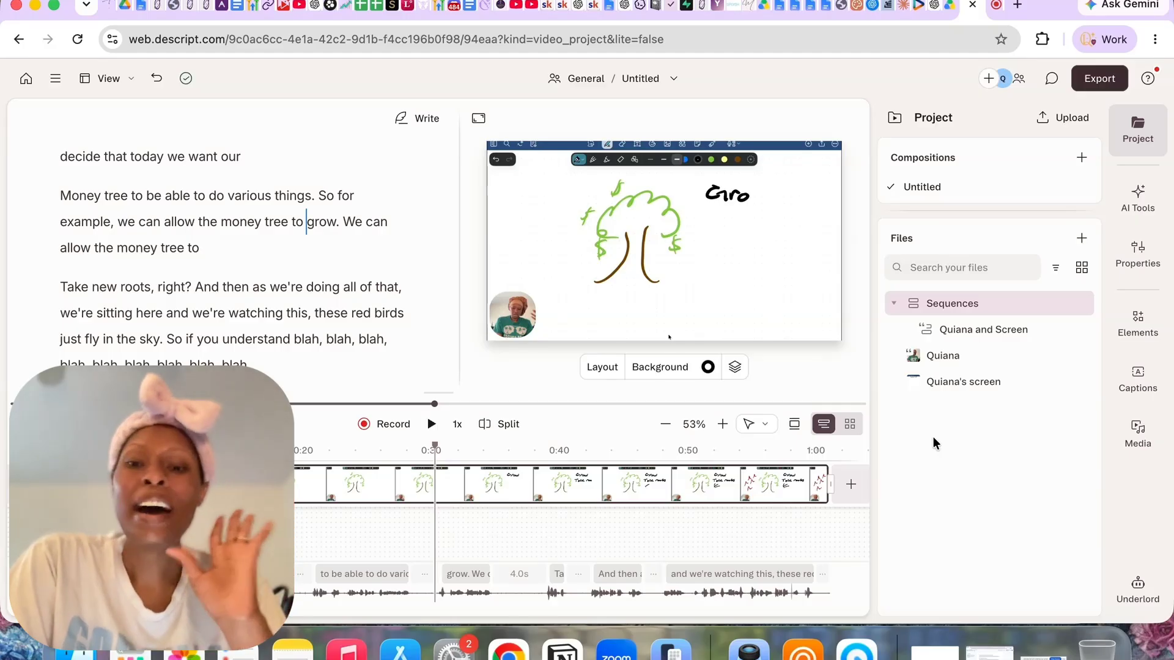
left_click(649, 275)
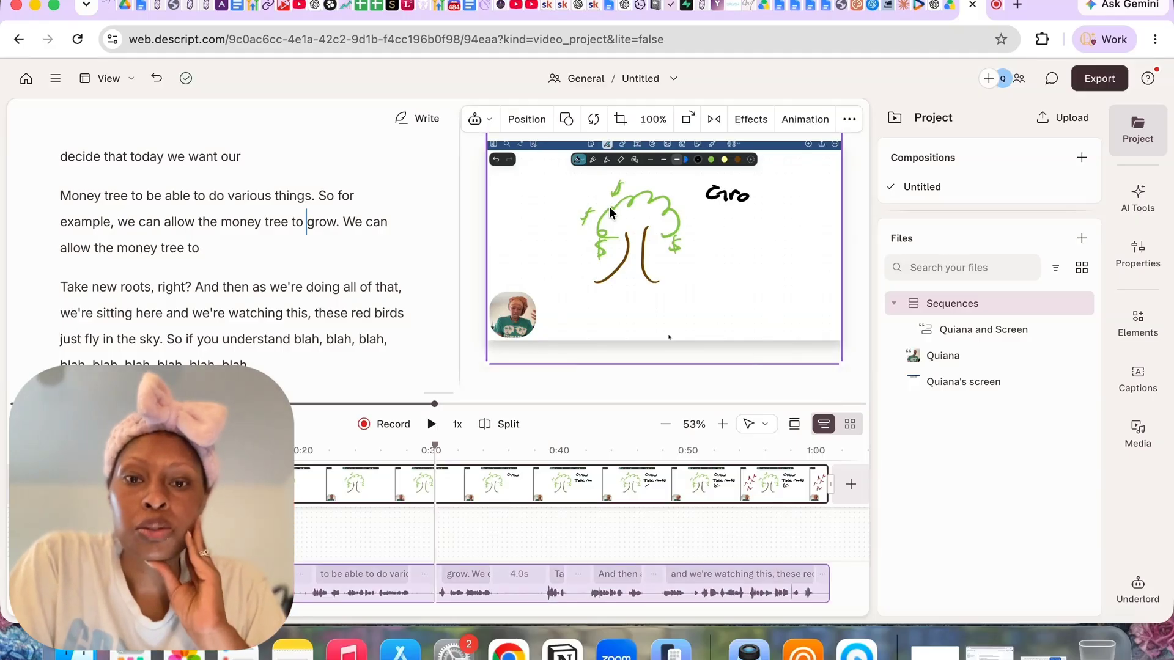
left_click(534, 120)
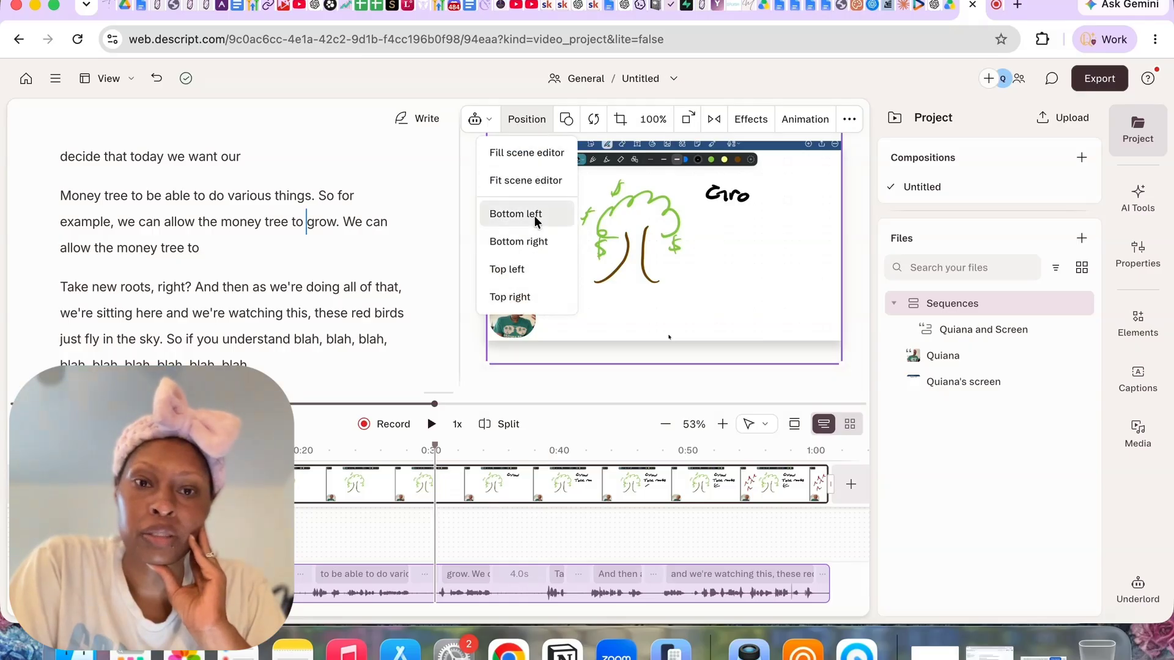
left_click(541, 241)
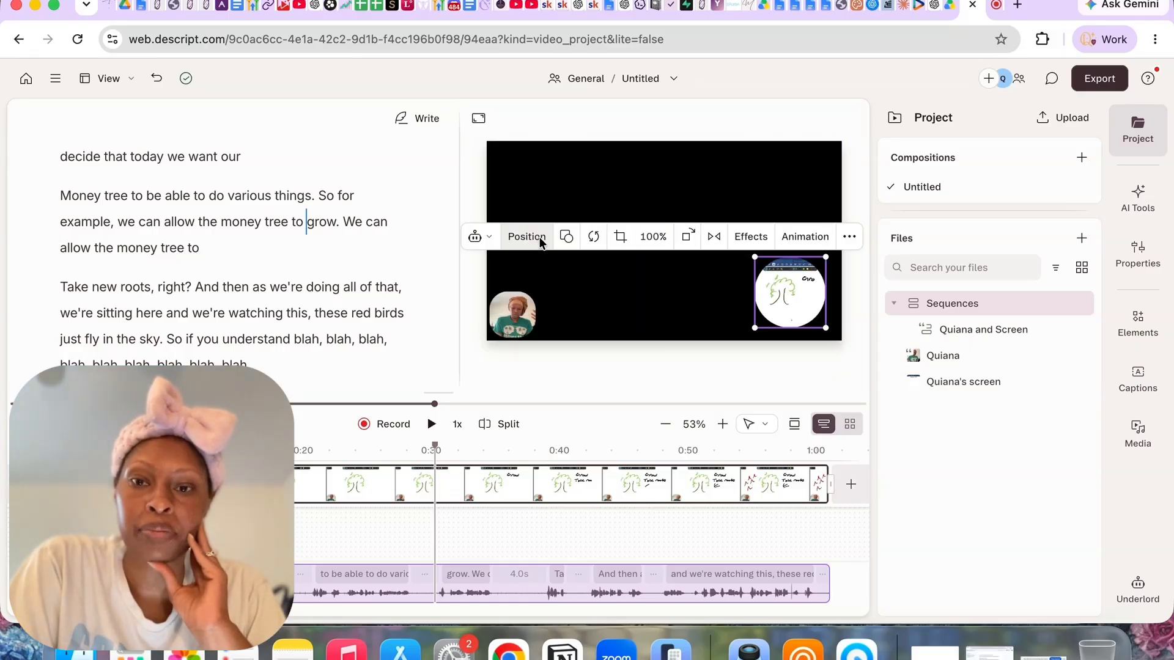
left_click(656, 366)
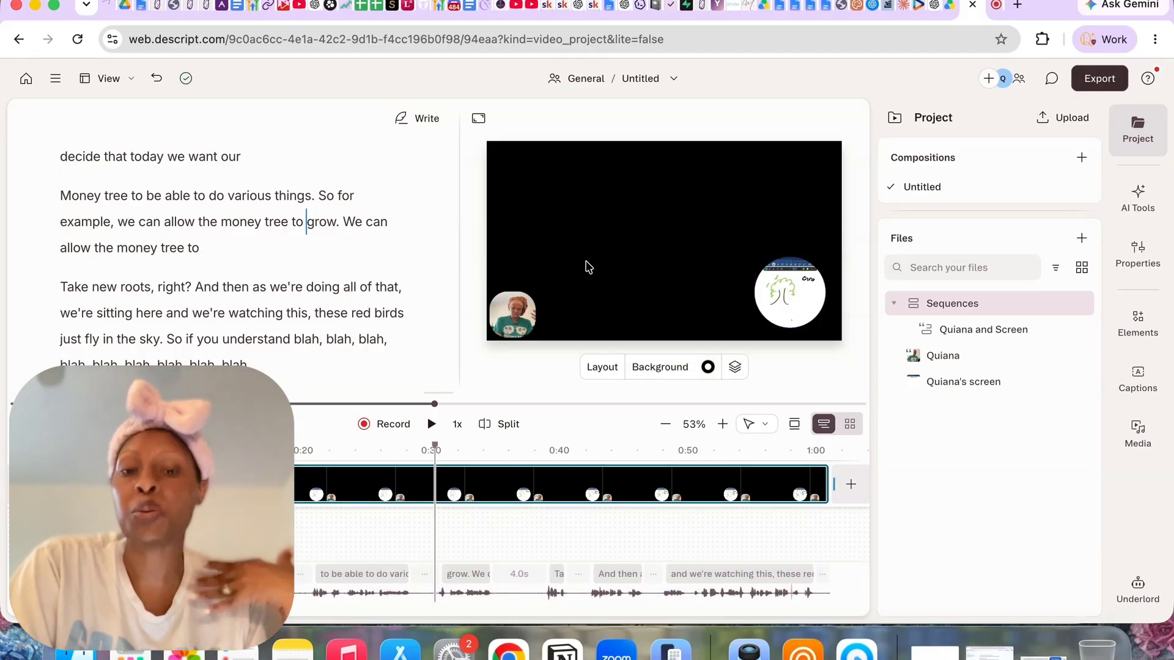
Enlarge the circular camera video with the Fit scene editor position
left_click(524, 320)
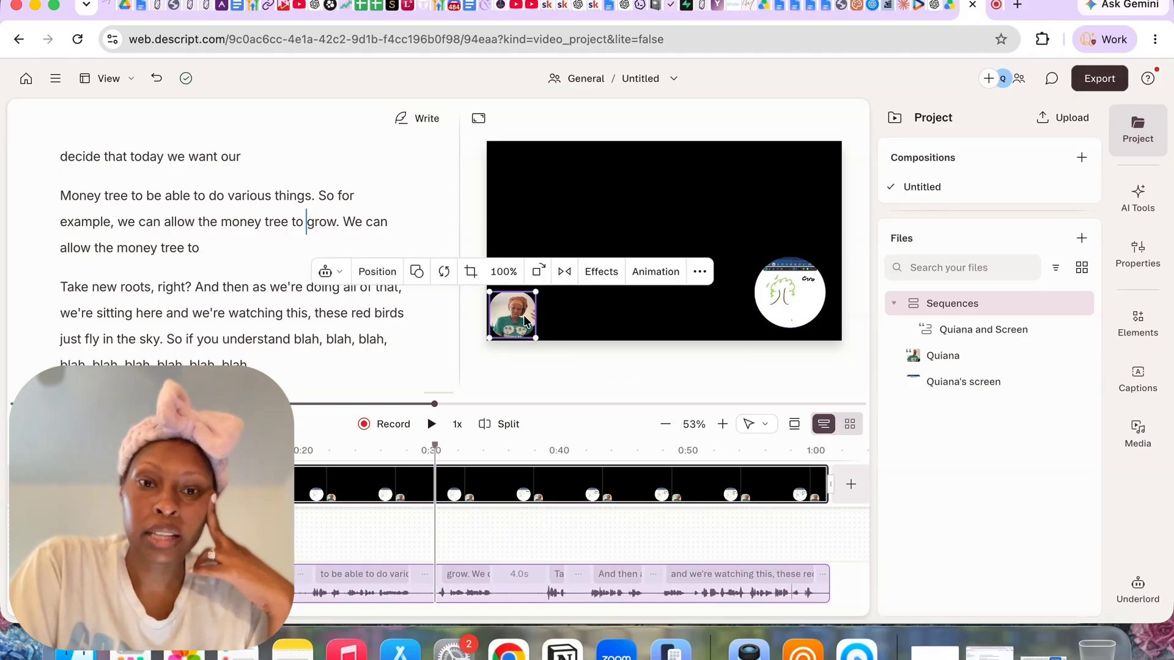
left_click(380, 276)
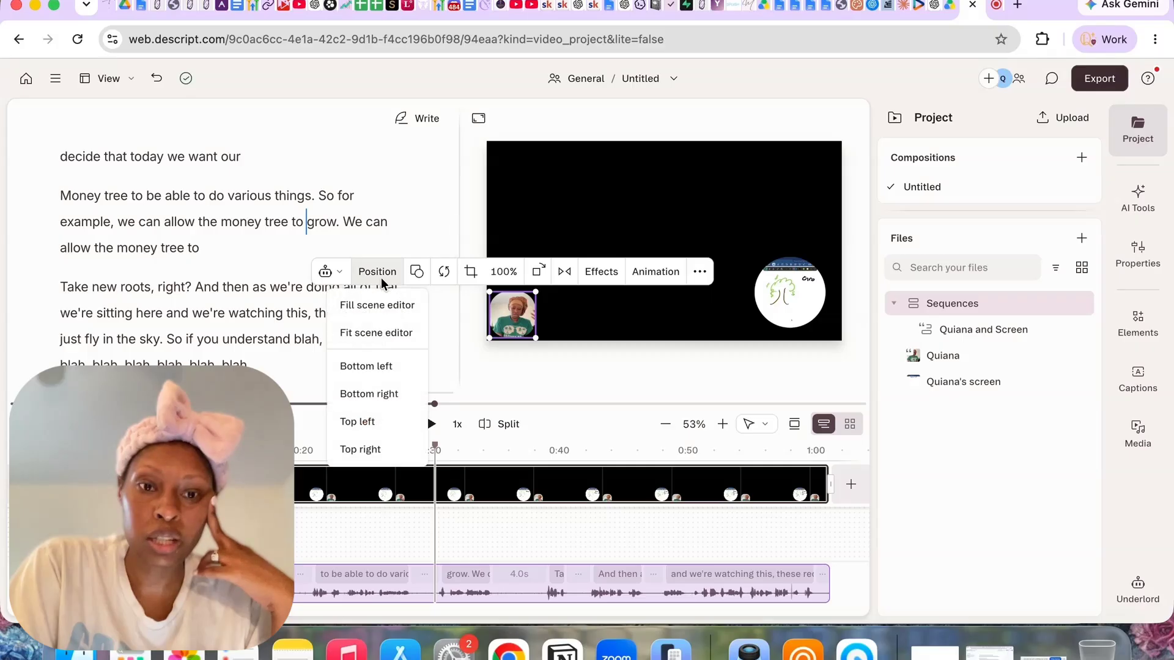
left_click(382, 336)
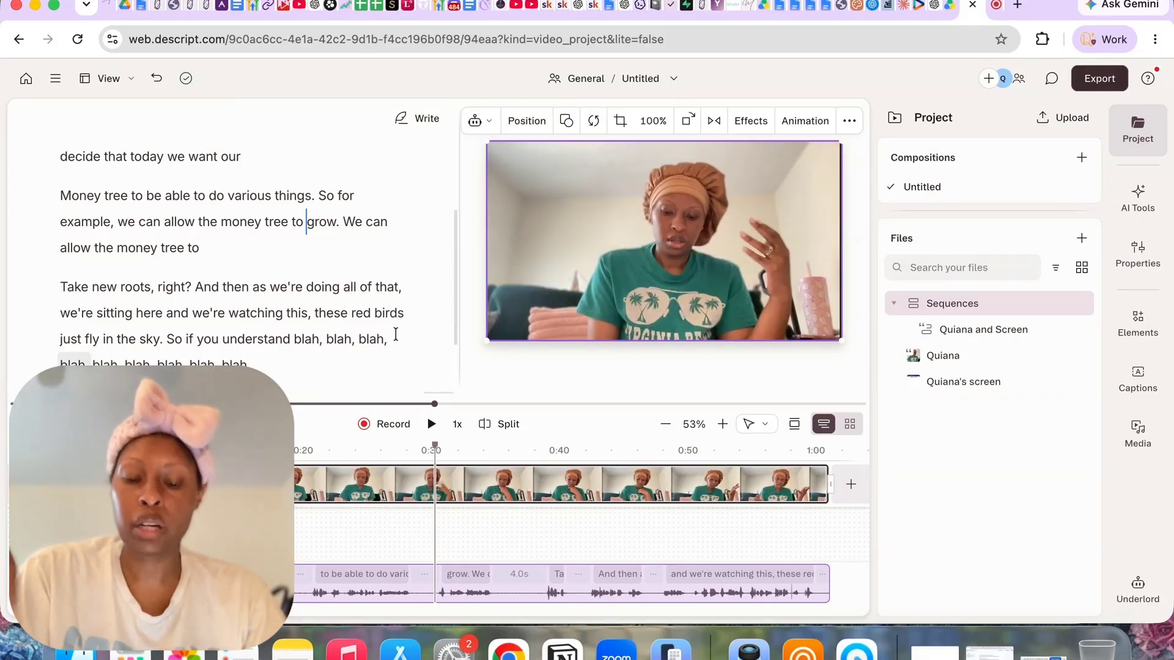
left_click(607, 383)
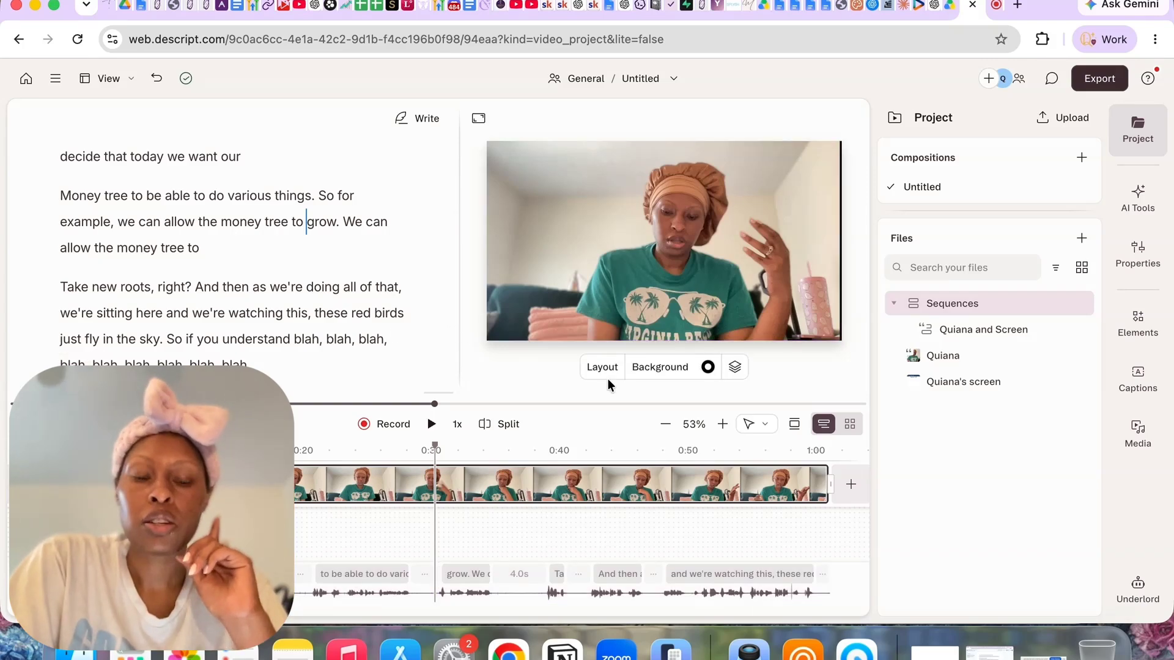
Reorder the layers so the Screen script layer sits above the camera video layer
left_click(596, 300)
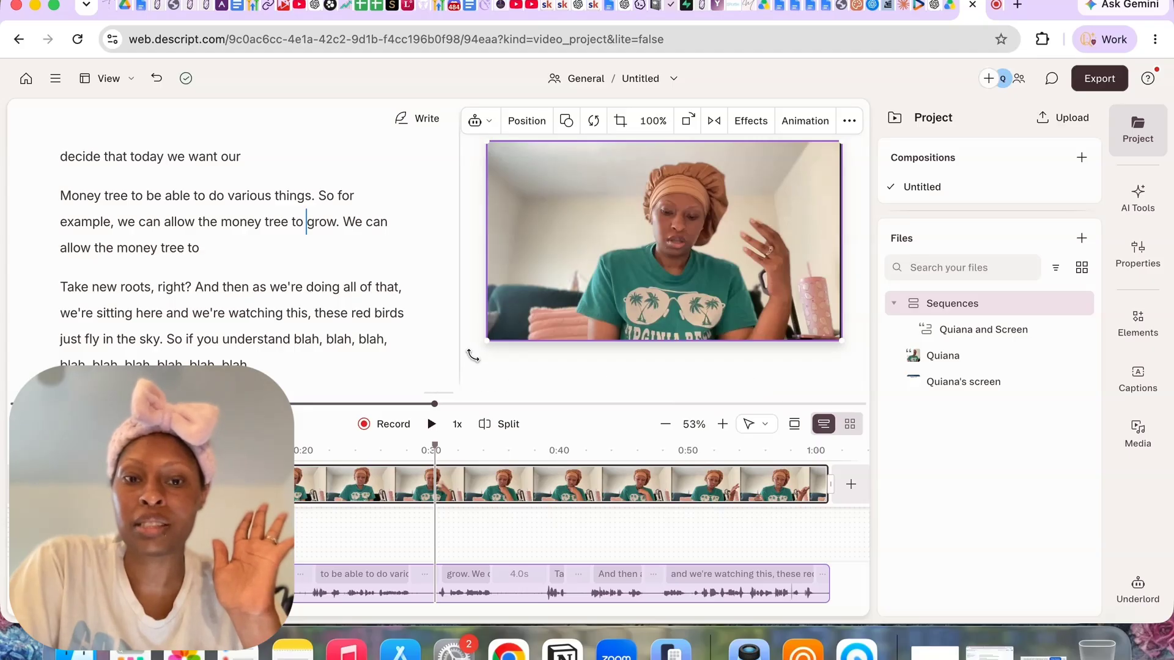
left_click(500, 369)
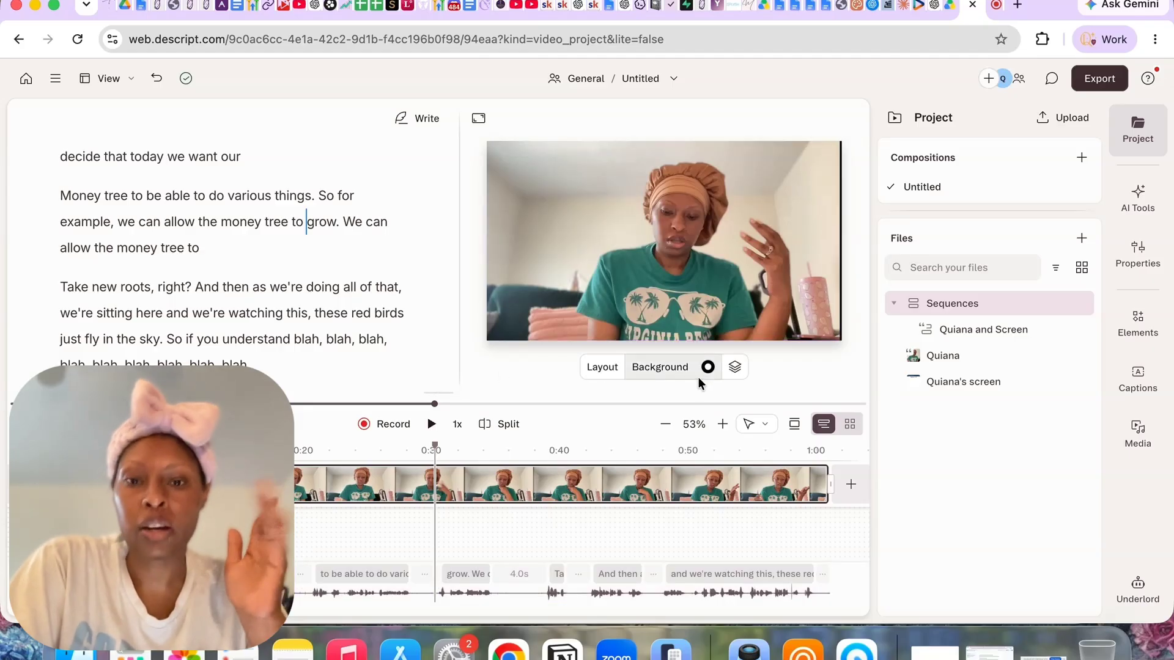
left_click(735, 367)
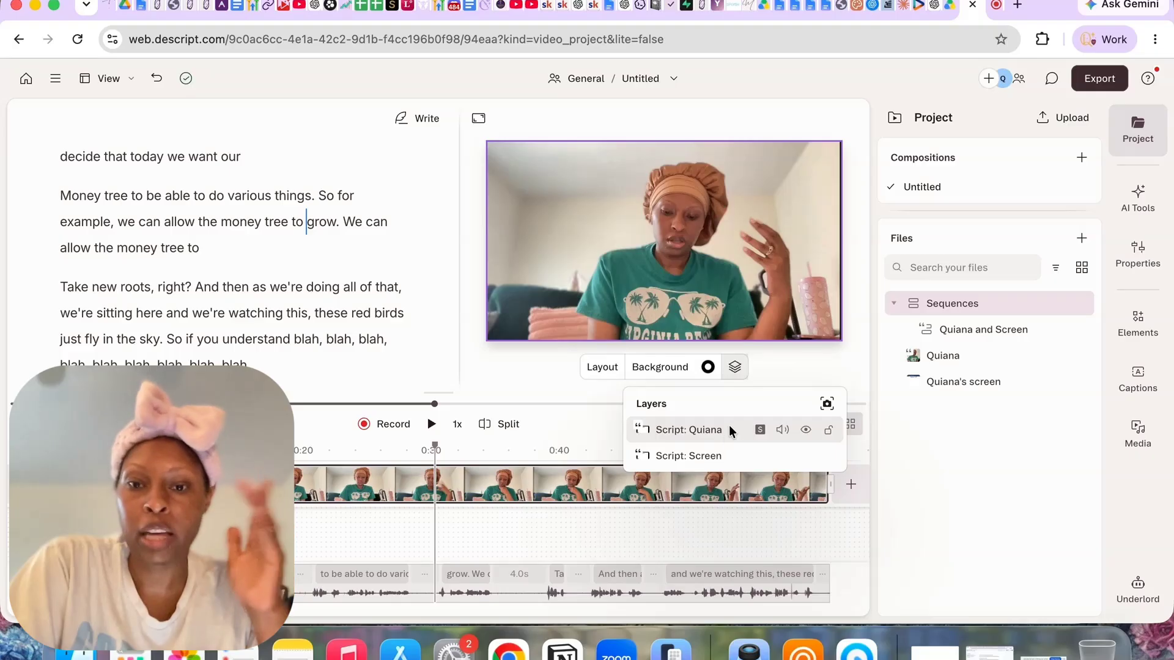
left_click_drag(734, 423, 733, 463)
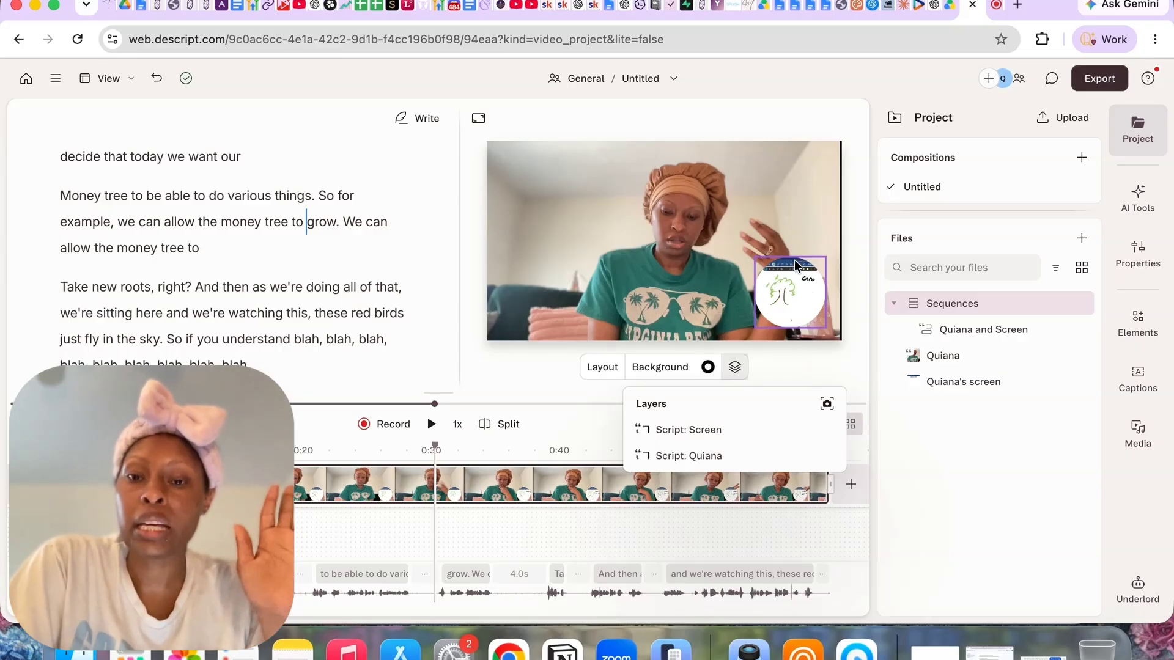
left_click(785, 302)
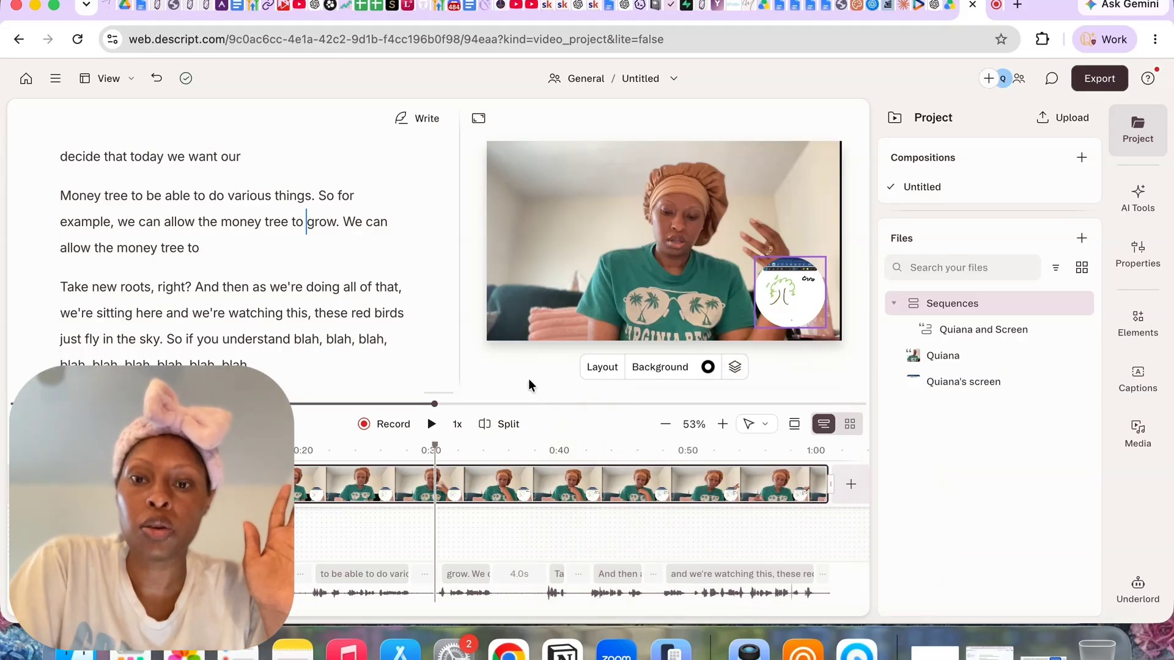
Change the screen recording's shape to Square and stretch its left edge outward into a wider rectangle
left_click(788, 310)
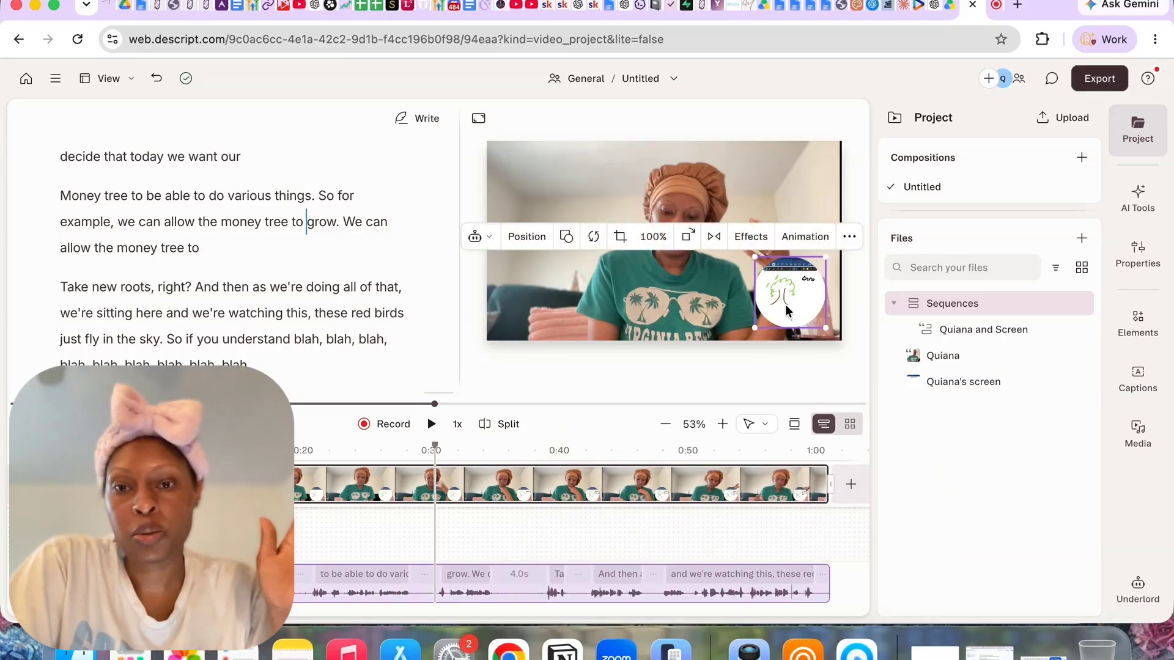
left_click(565, 238)
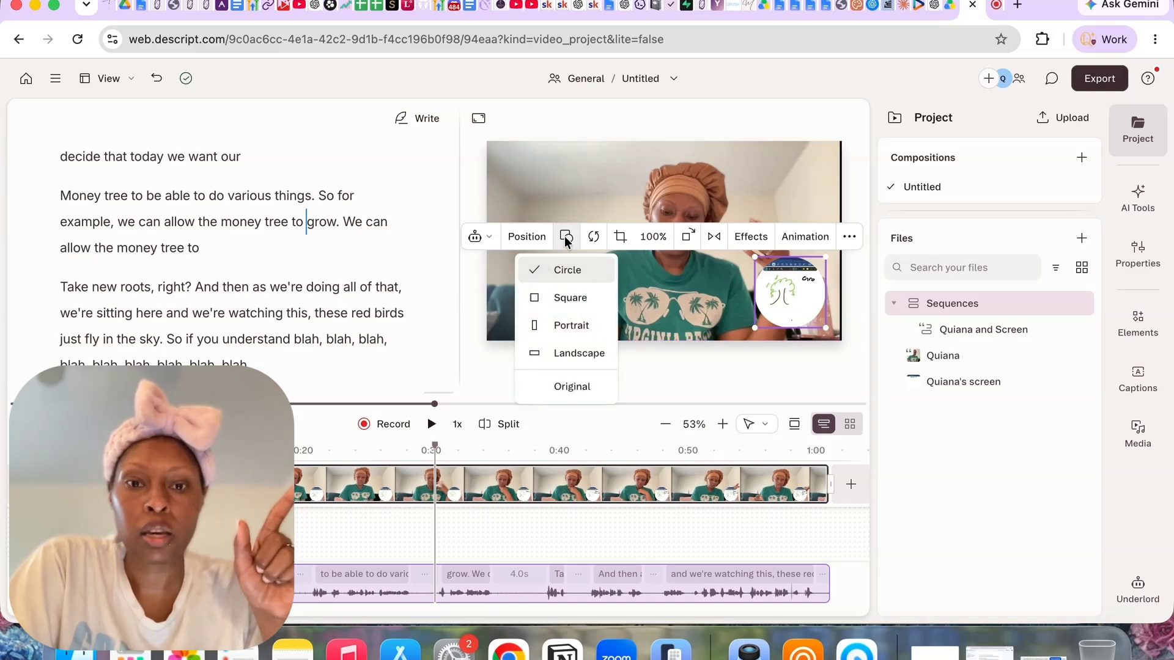
left_click(565, 297)
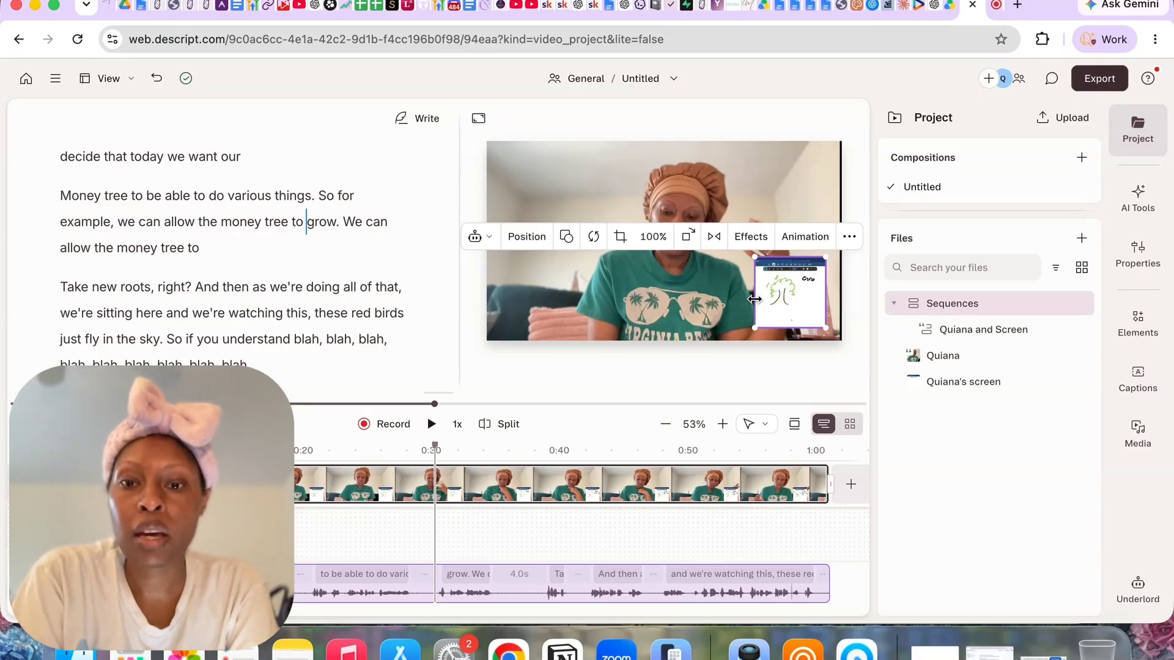
left_click_drag(754, 309, 722, 303)
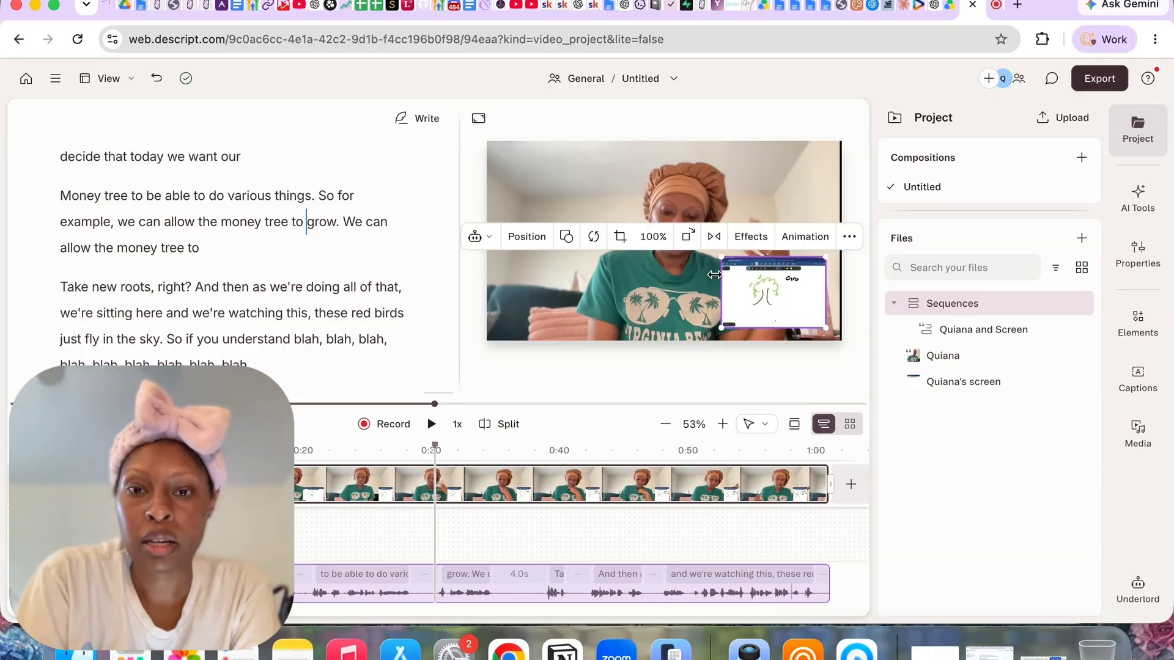
left_click(786, 384)
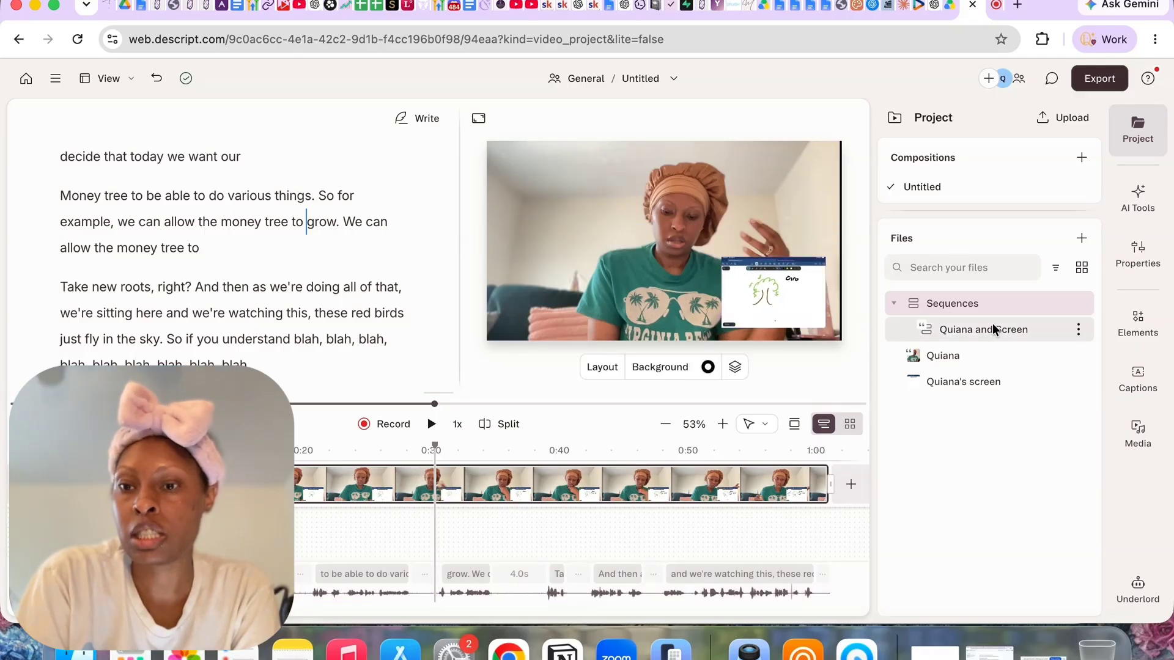
Add the iPad Frame element to the scene and rotate it to landscape orientation
left_click(1118, 332)
scroll(1025, 442, "down", 10)
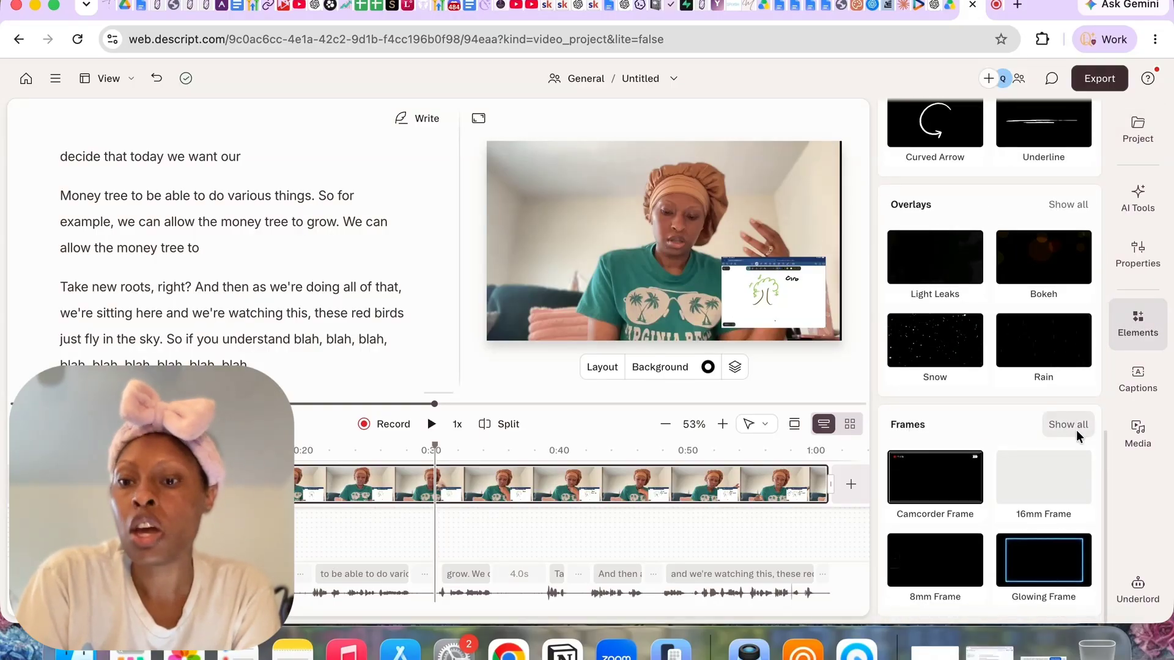
left_click(1076, 430)
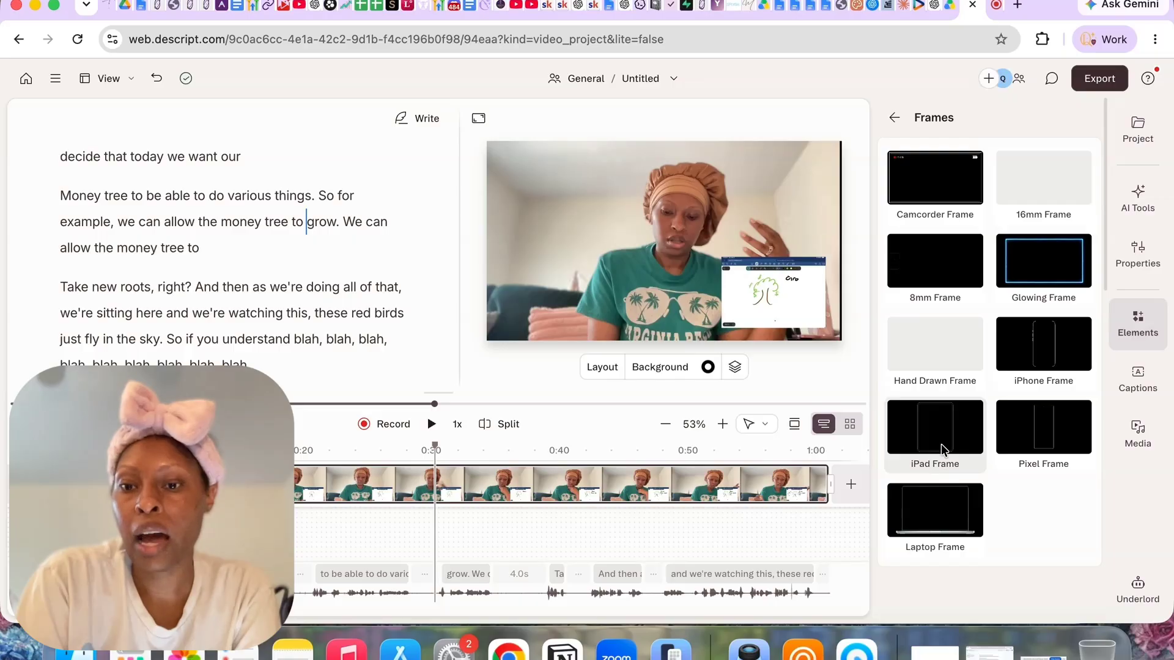
left_click(941, 444)
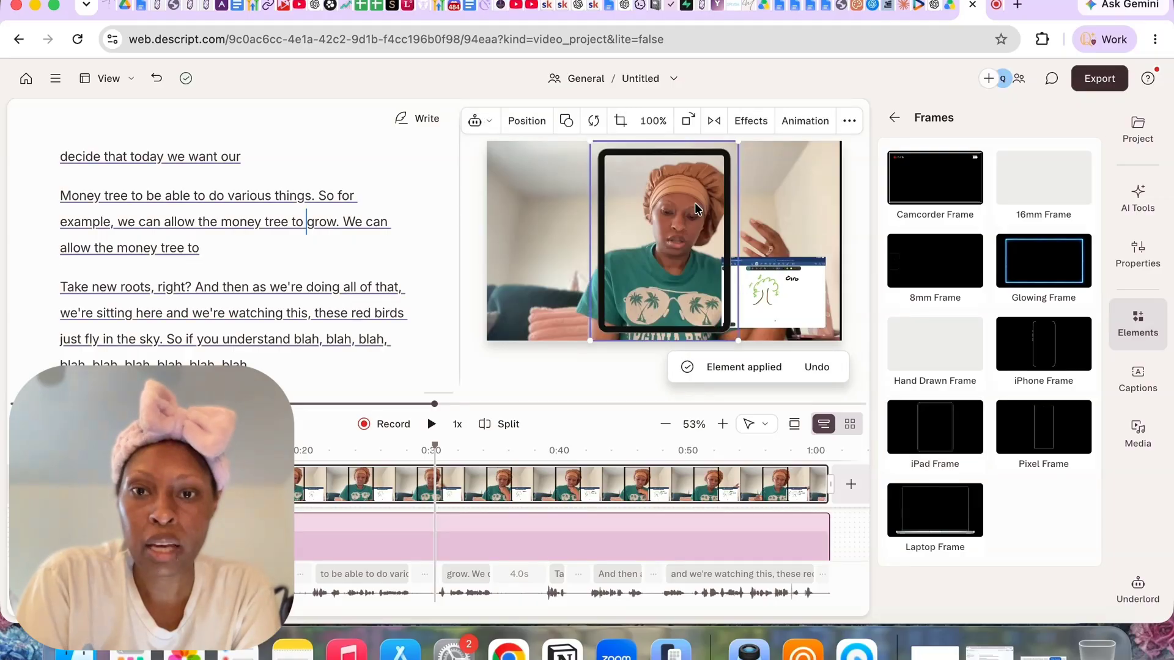
left_click(685, 122)
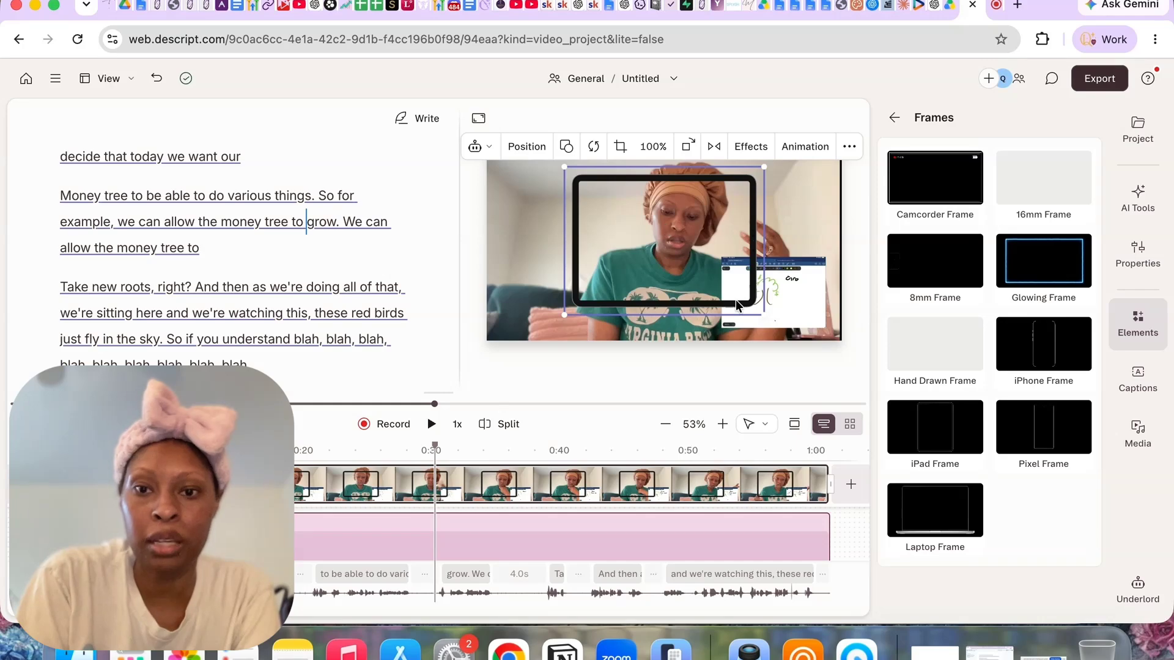
Shrink the iPad frame, place it on the left side of the scene and move the screen recording inside it
left_click_drag(558, 323, 621, 272)
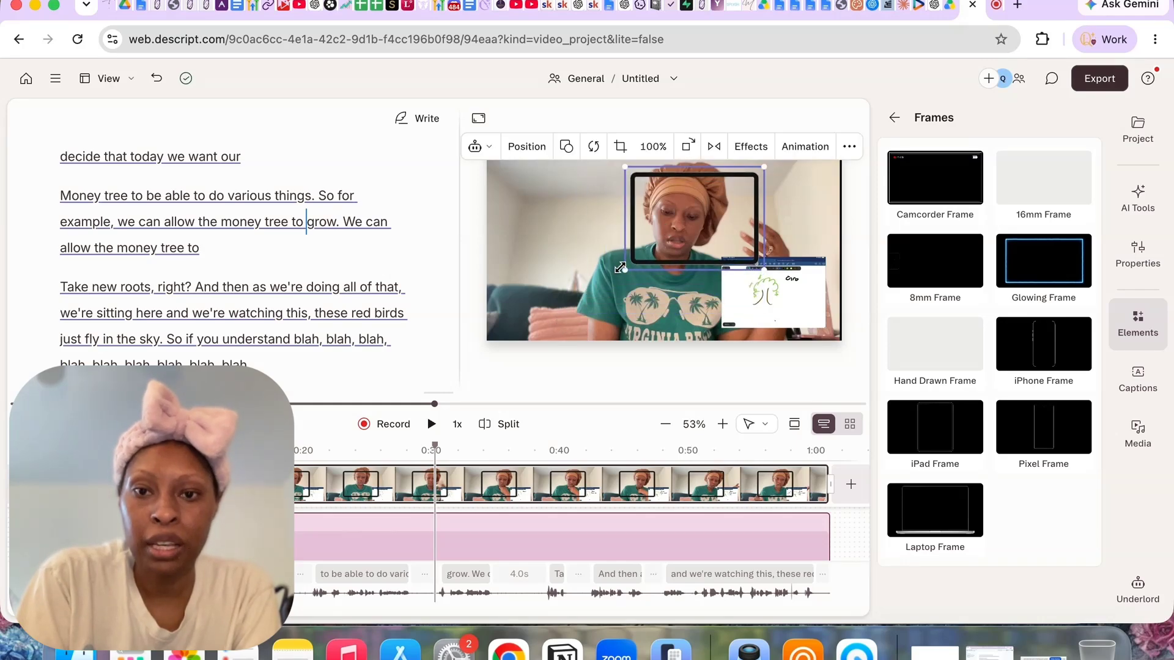
left_click_drag(692, 229, 562, 244)
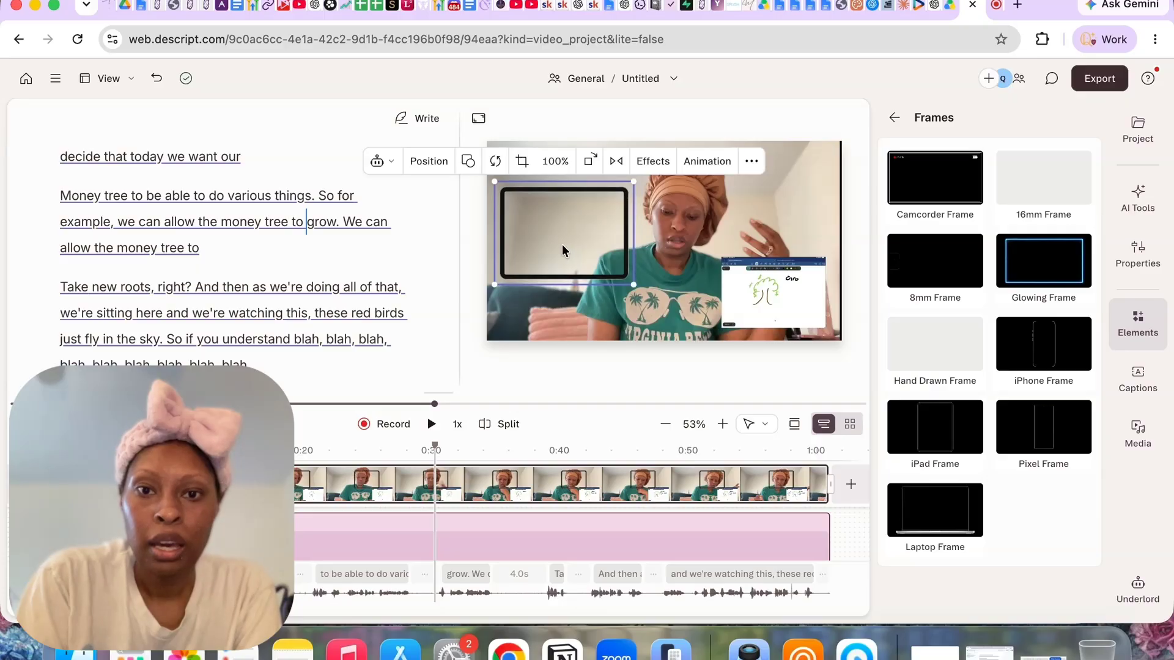
left_click(763, 291)
left_click_drag(762, 291, 547, 238)
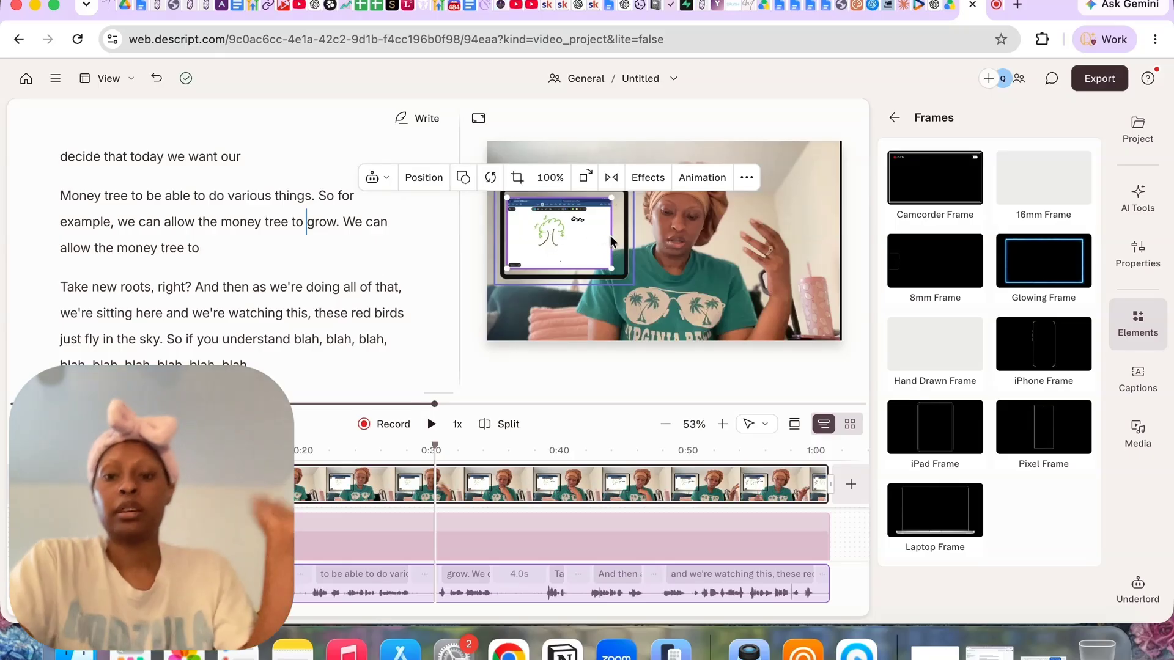
Delete the iPad frame around the screen recording and select the recording
left_click(613, 205)
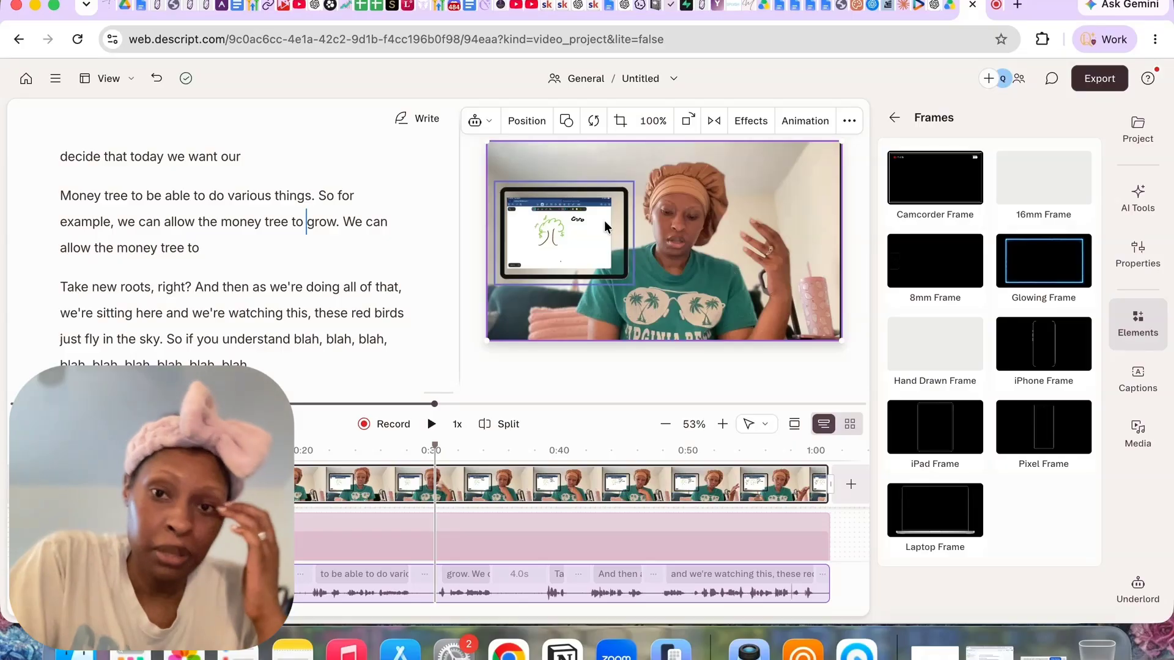
left_click(614, 202)
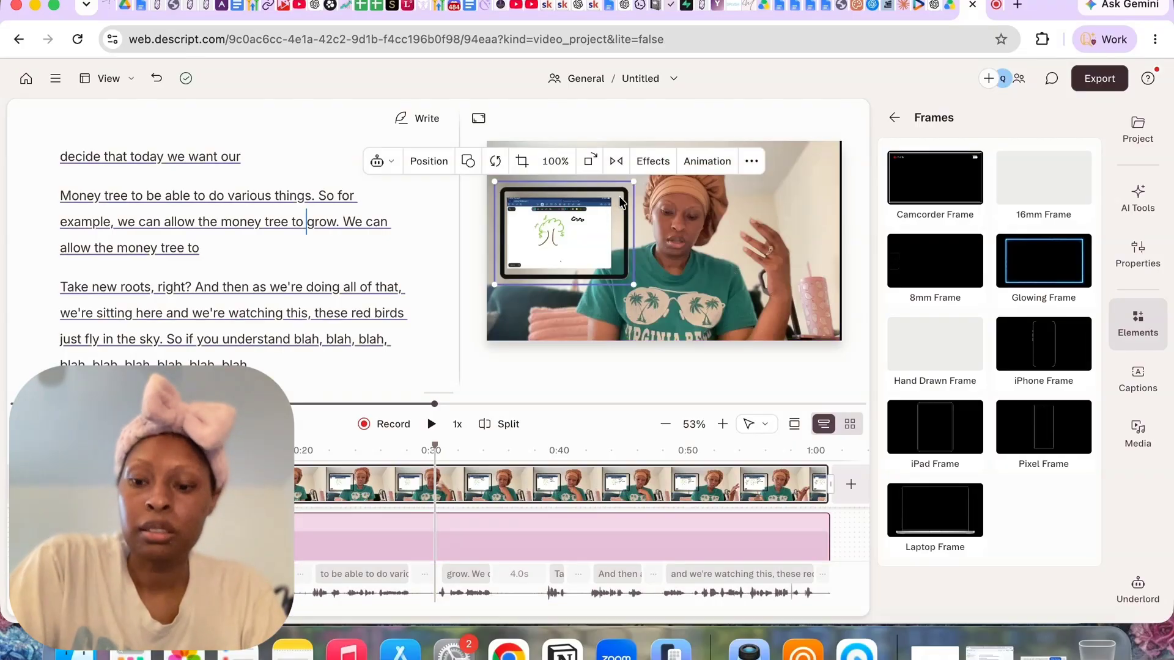
key("Delete")
left_click(610, 206)
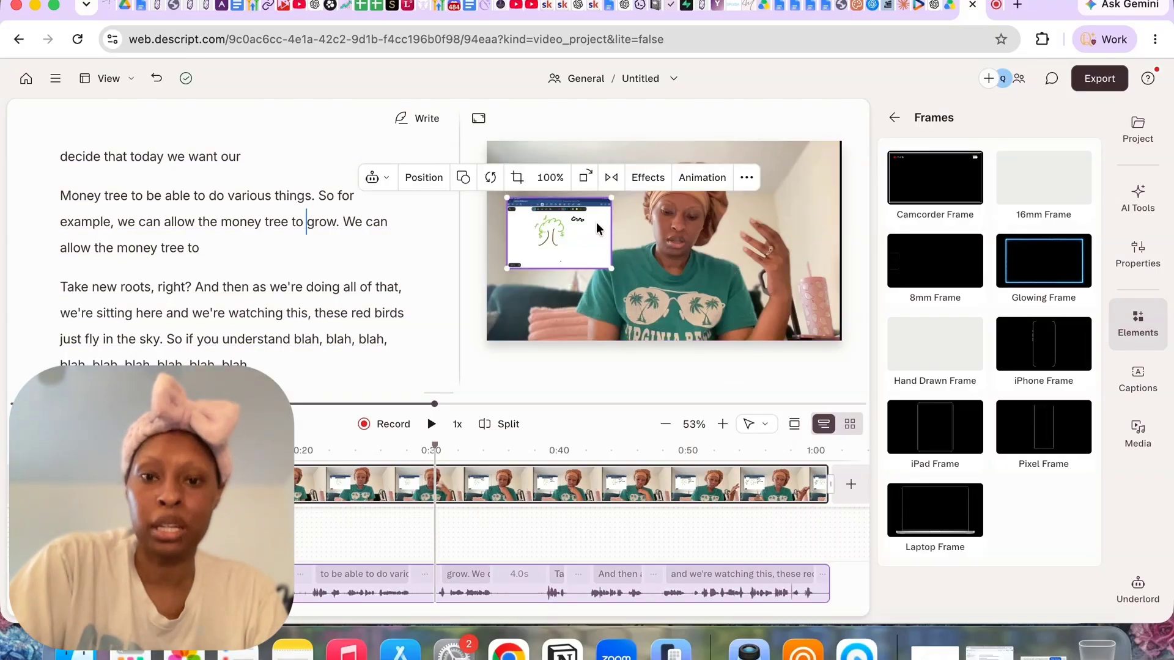
Enlarge the screen recording and position it beside the speaker on the left half of the scene, and show the project's files
left_click_drag(614, 277, 635, 284)
left_click_drag(504, 197, 548, 237)
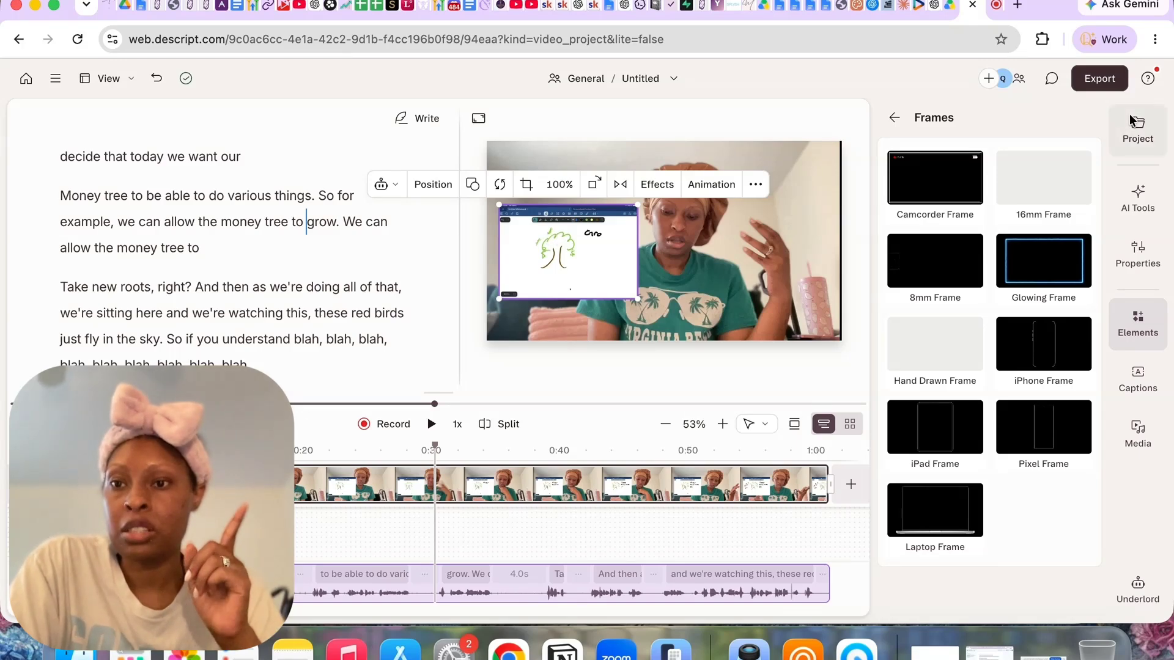
left_click(1137, 133)
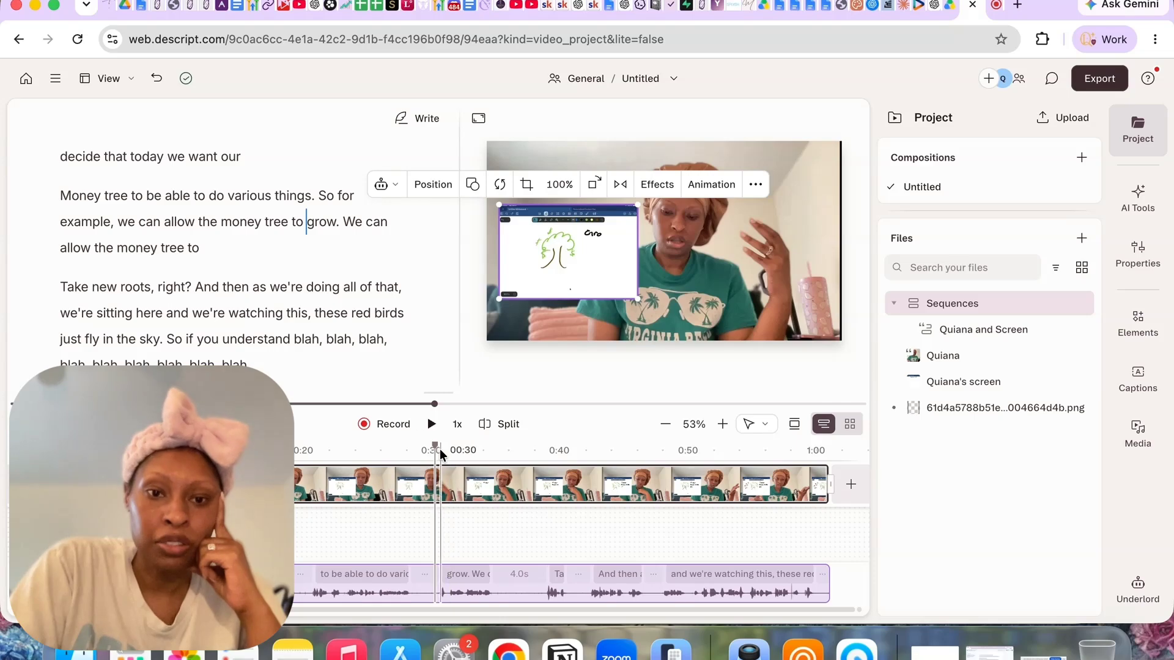
Strike out the words "allow the money tree" after "So for example, we can" in the transcript so they are skipped
scroll(323, 272, "down", 1)
scroll(323, 272, "down", 1)
scroll(323, 273, "up", 2)
left_click_drag(161, 216, 287, 218)
left_click(278, 184)
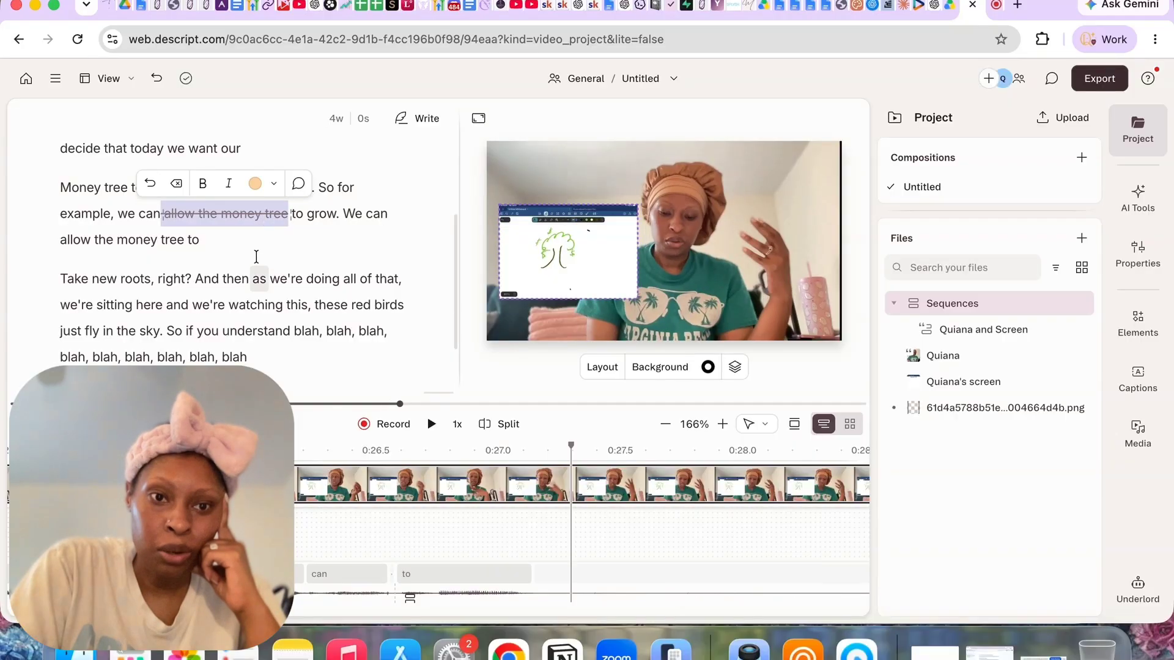
left_click(249, 262)
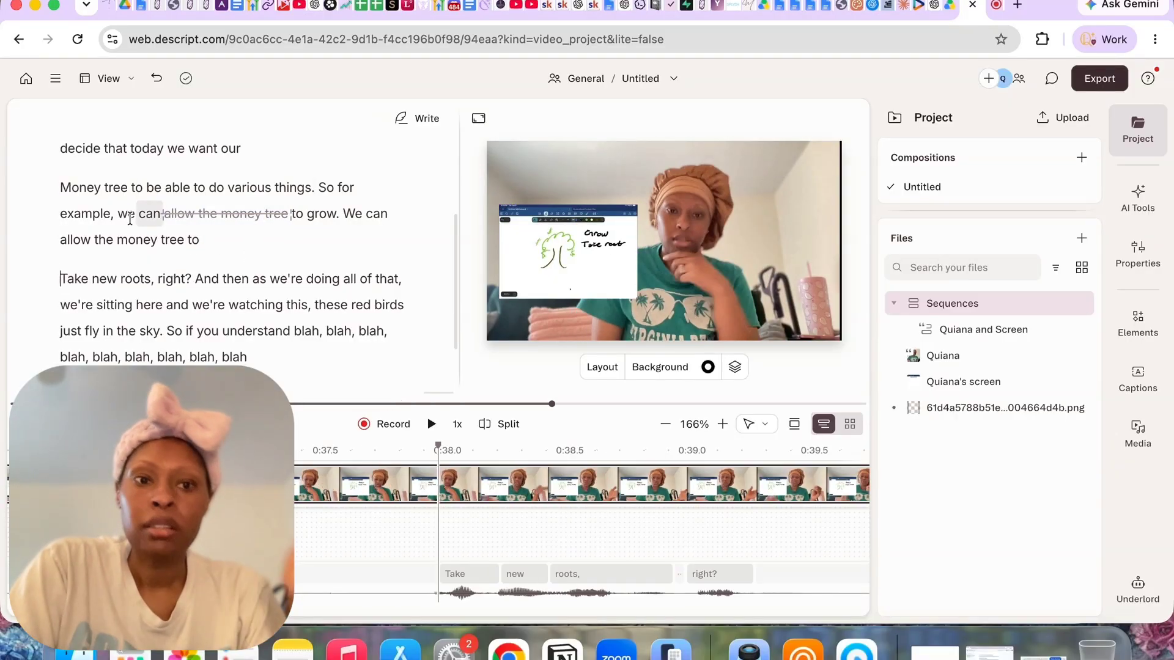
Play the video from "we can" through "to grow" to check the cut around the struck-out words
left_click(117, 216)
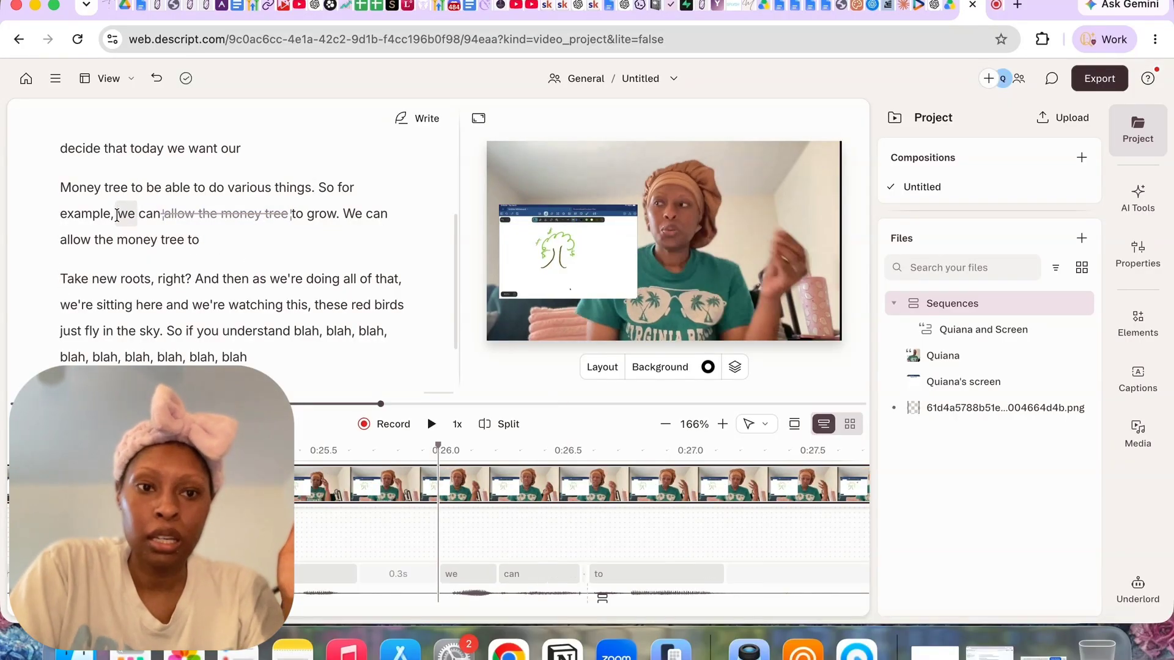
key("space")
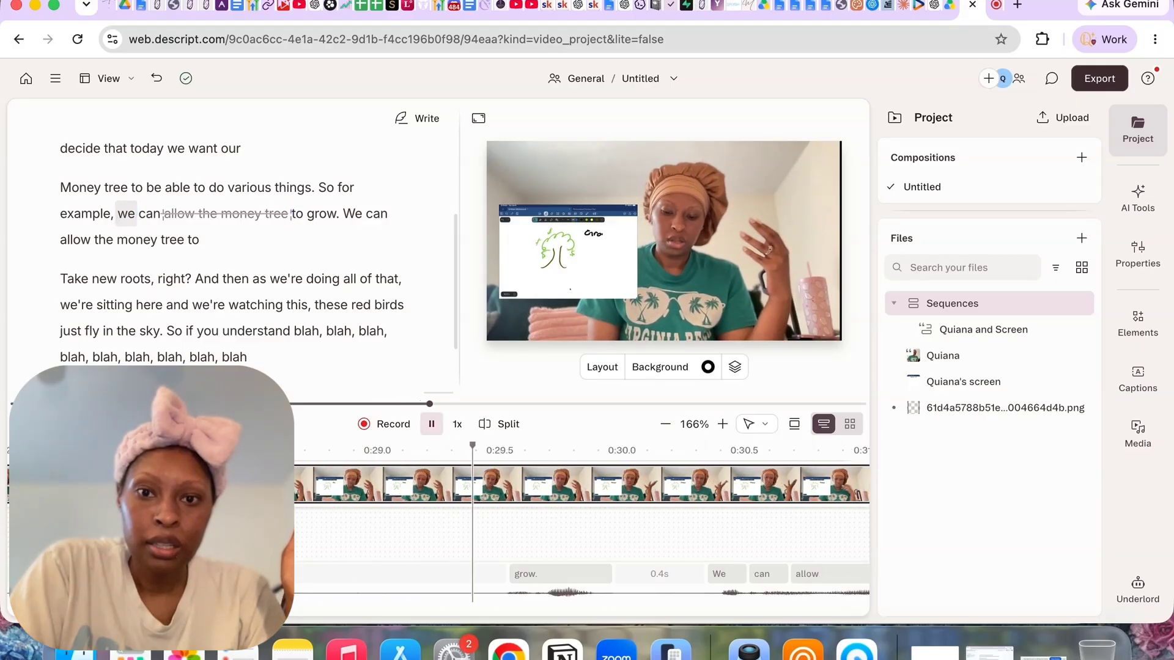
key("space")
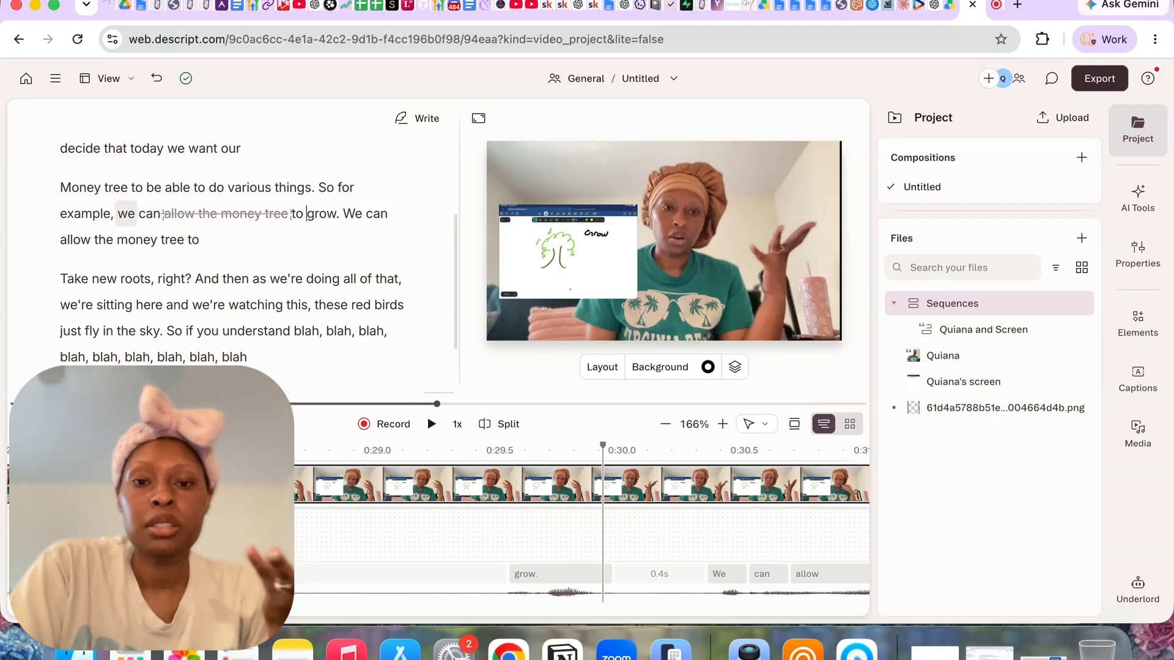